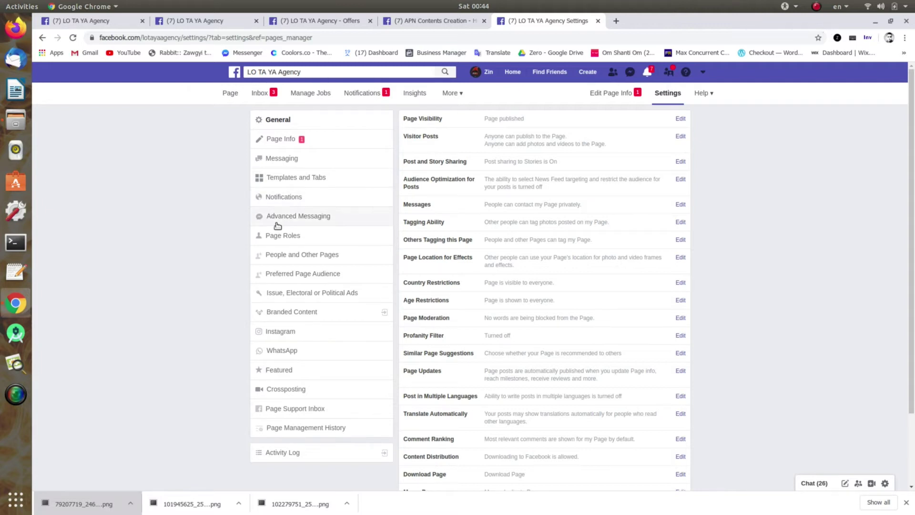
Check the People Who Like This Page list: one person, liked 06/17/20, left unchanged
click(281, 261)
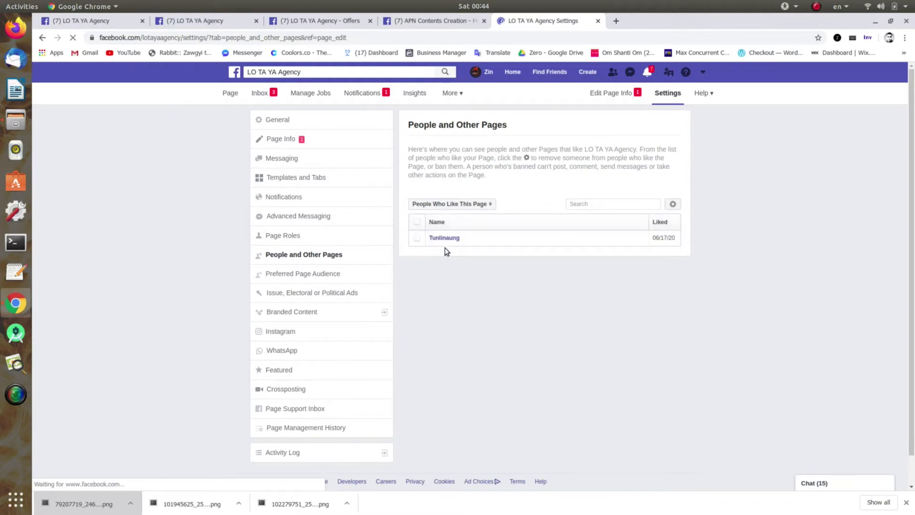
click(481, 204)
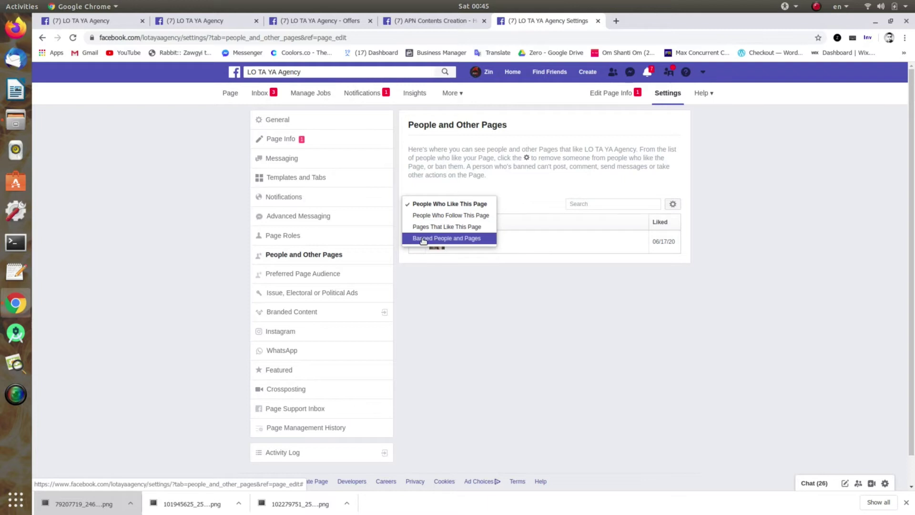
click(514, 192)
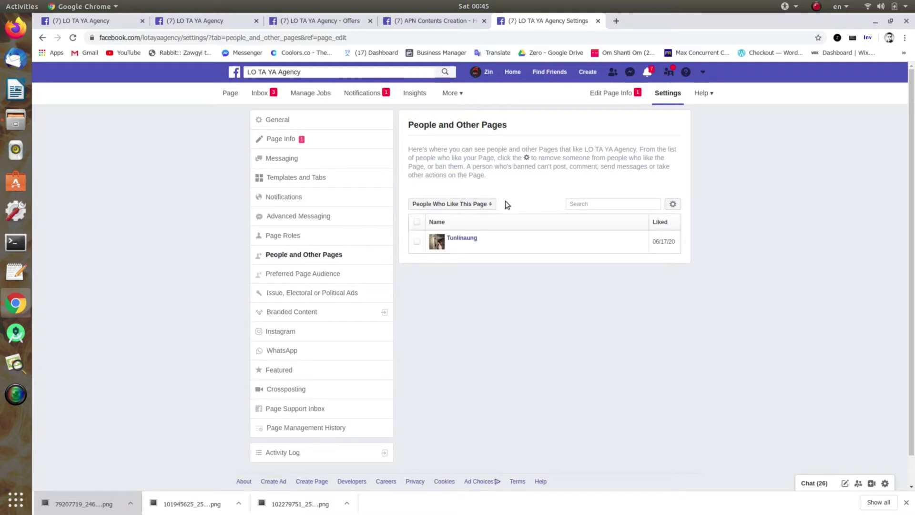
click(599, 203)
click(418, 241)
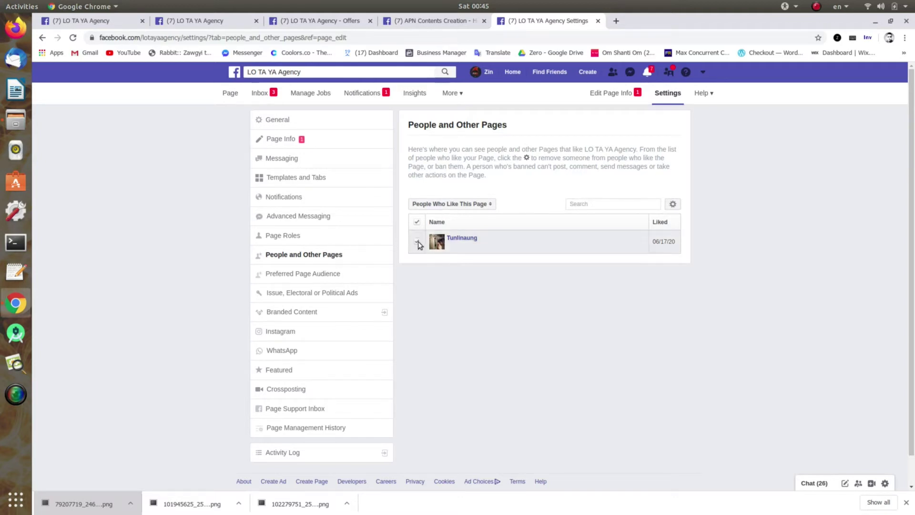
click(674, 205)
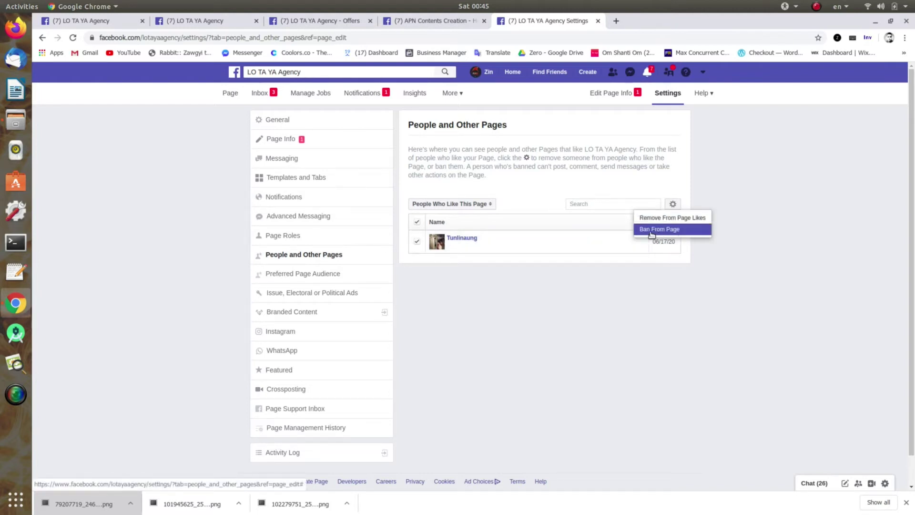
click(417, 241)
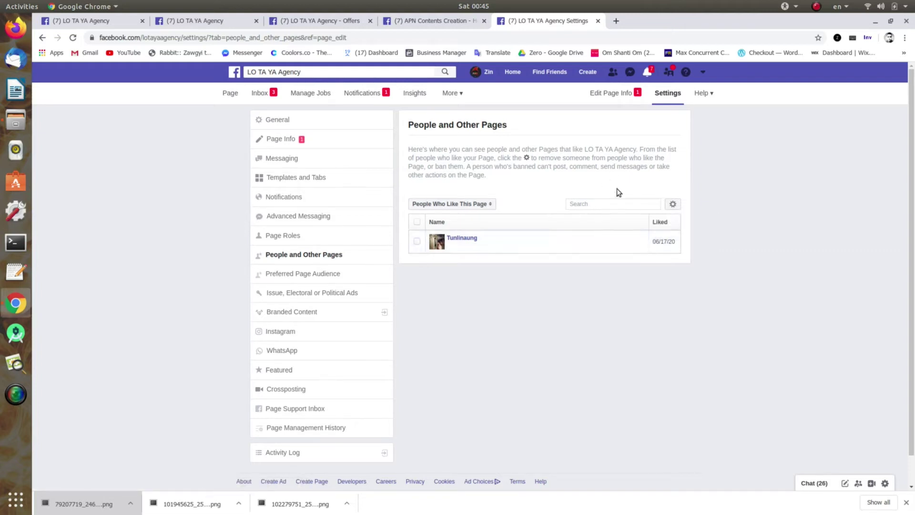
Show the Preferred Page Audience section with its feature-removed notice
click(303, 275)
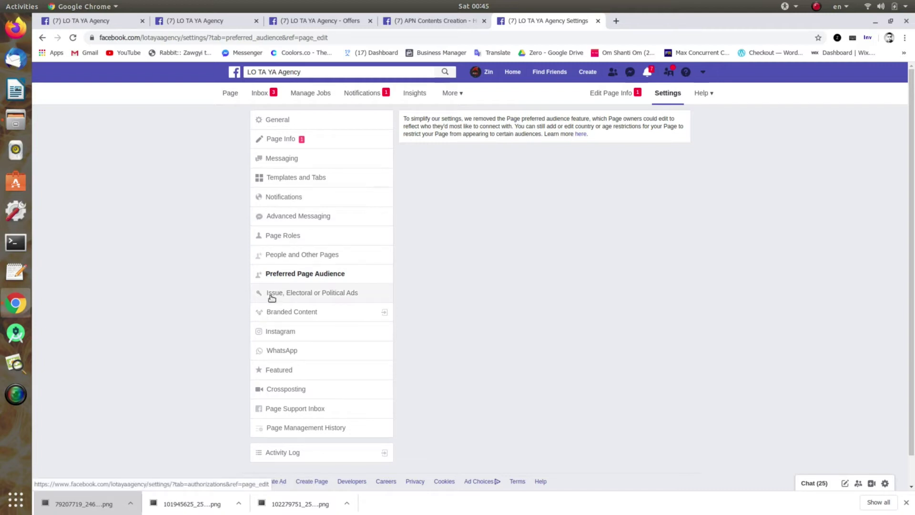
Show the Issue, Electoral or Political Ads page asking which country ads will run in
click(271, 297)
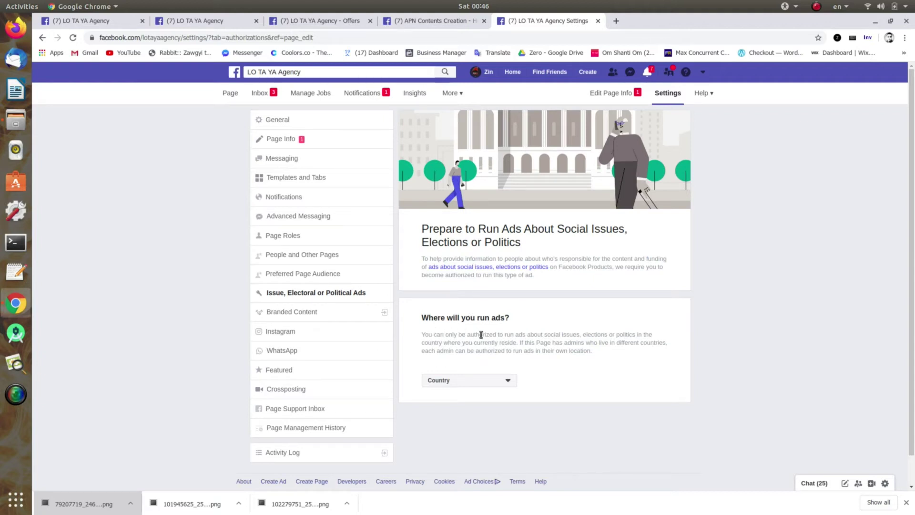
click(509, 380)
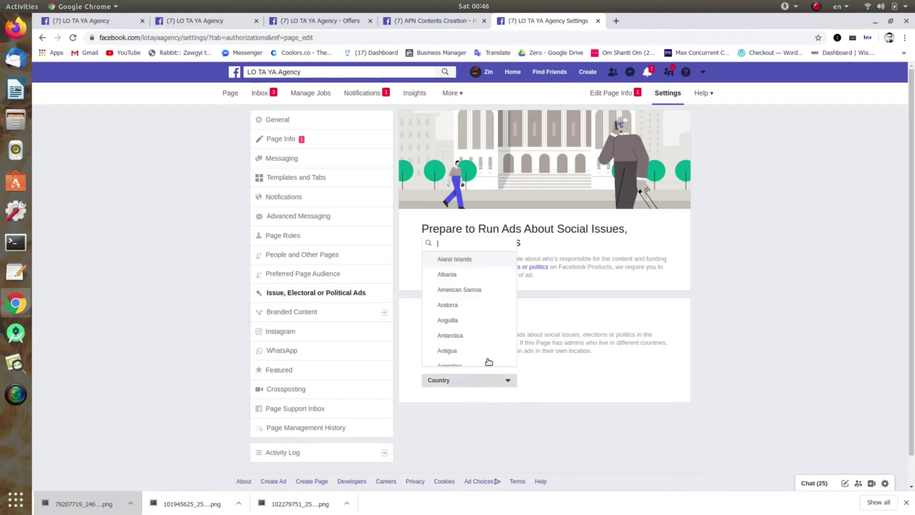
scroll(472, 324, down, 3)
scroll(467, 343, down, 3)
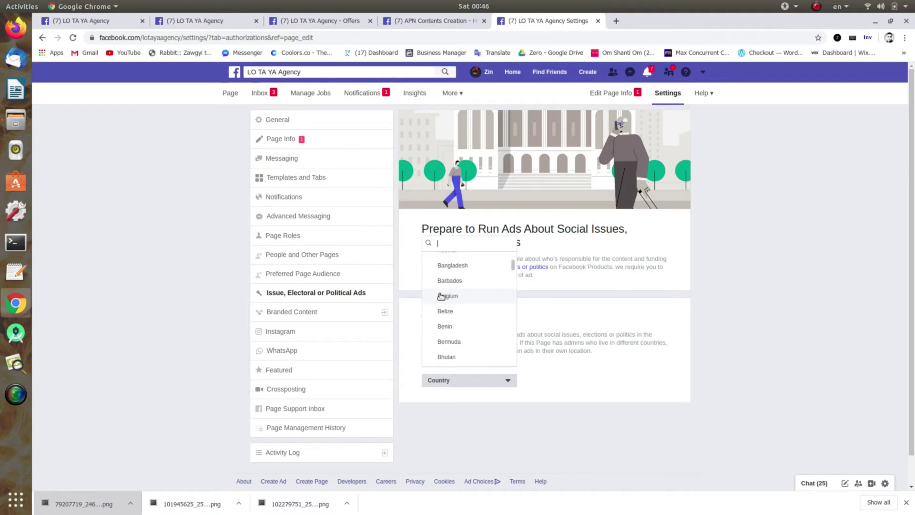
text(my)
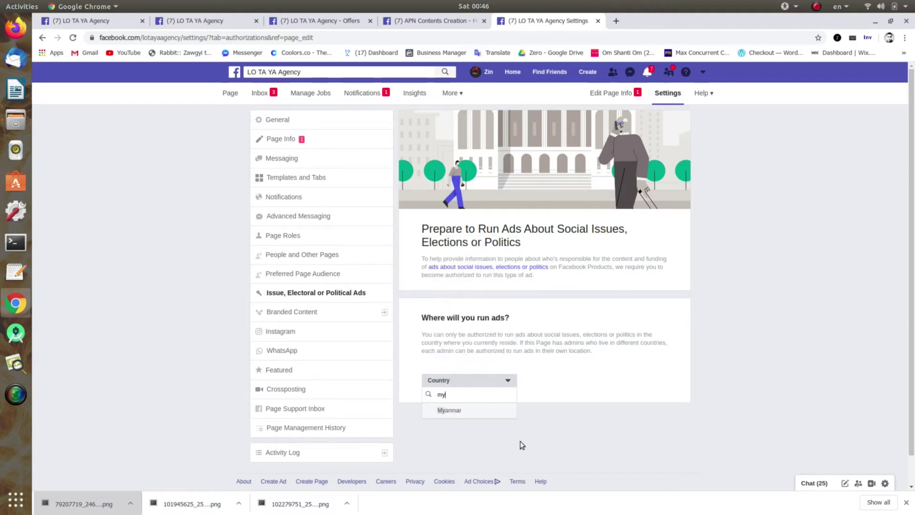
click(581, 375)
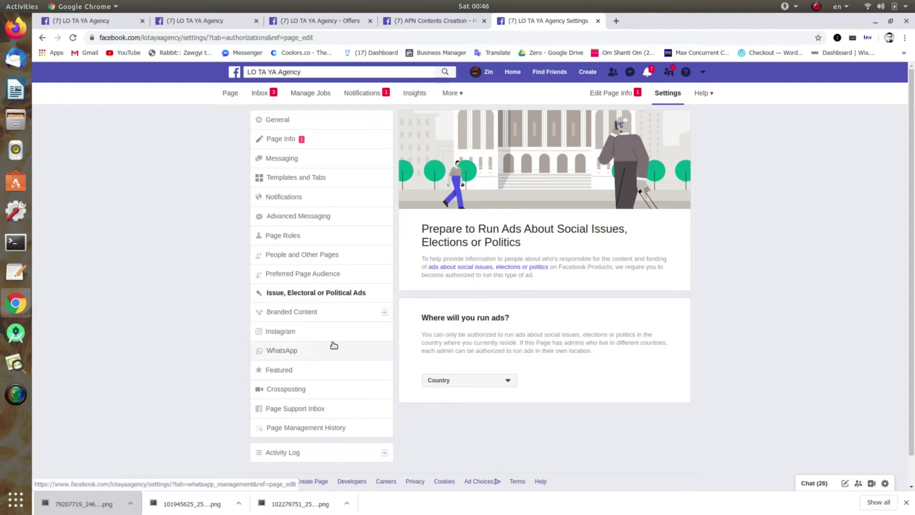
Open Branded Content settings in a Brand Collabs Manager tab, then return to Page Settings
click(314, 315)
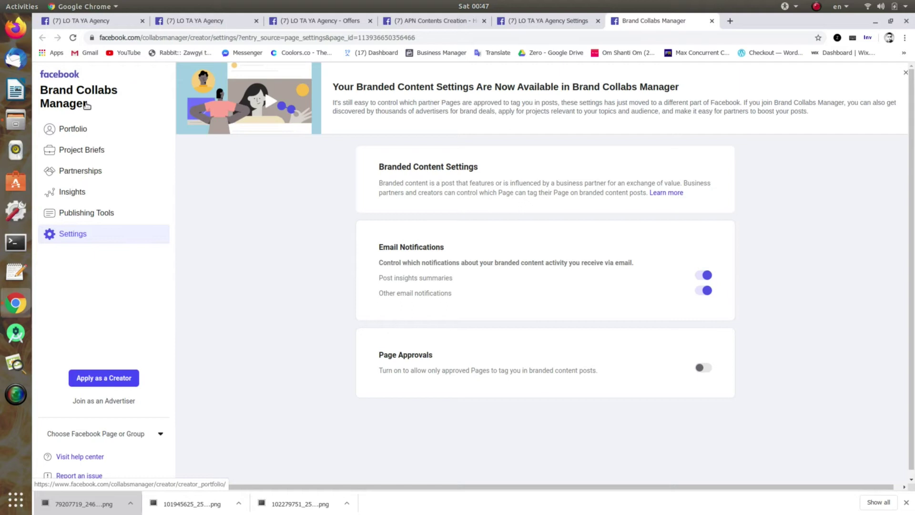
click(533, 23)
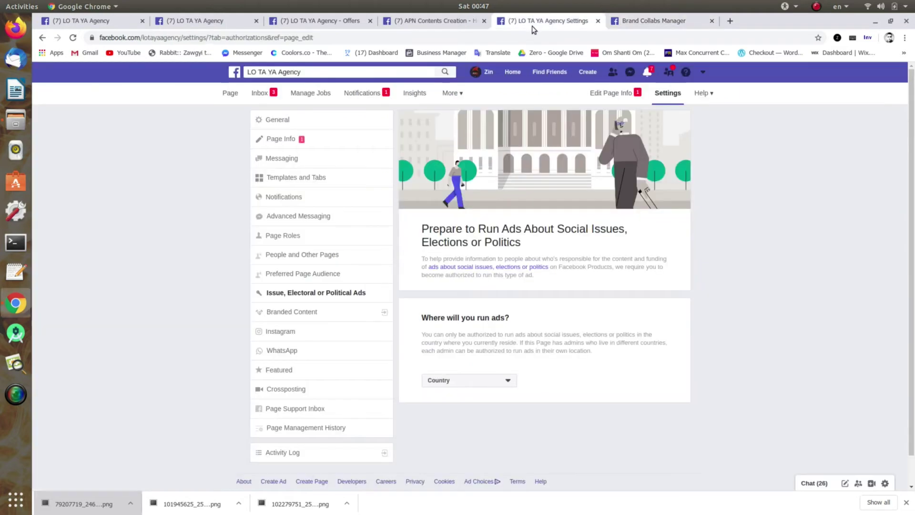
View the Instagram connection page, then the WhatsApp section with Myanmar +95 country code
click(303, 336)
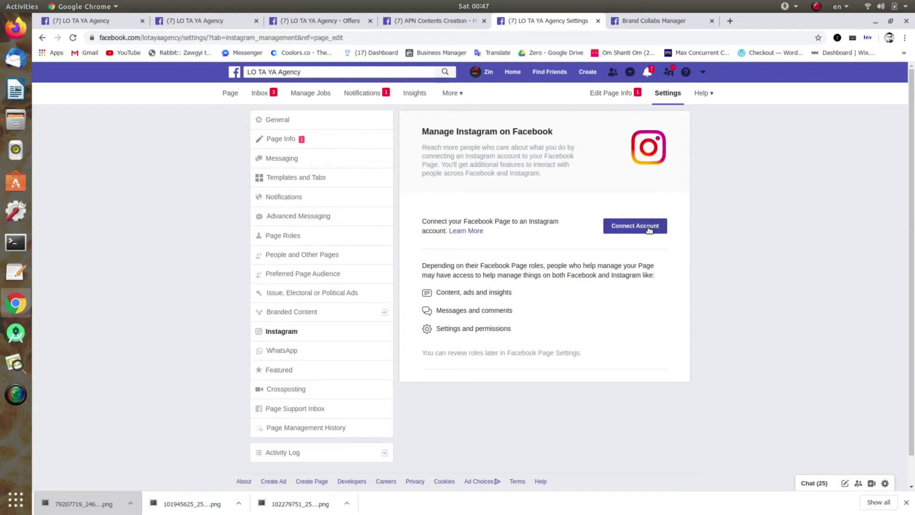
click(280, 351)
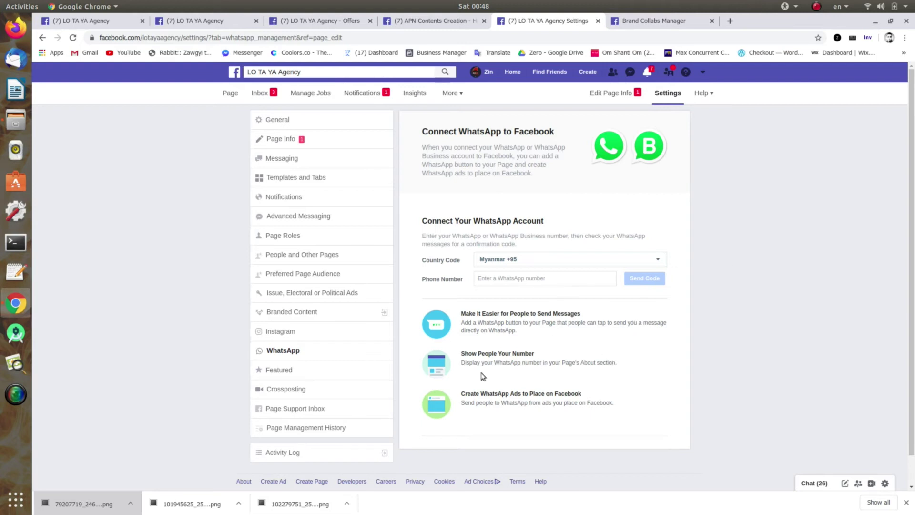
Show the Featured section, which has no liked Pages to feature
click(304, 370)
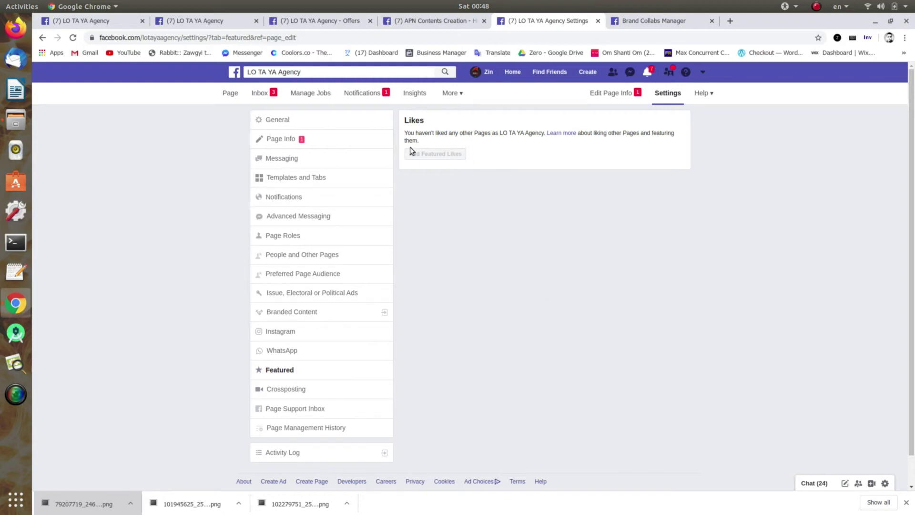
Show the Crossposting section with its empty field for adding Pages
click(324, 394)
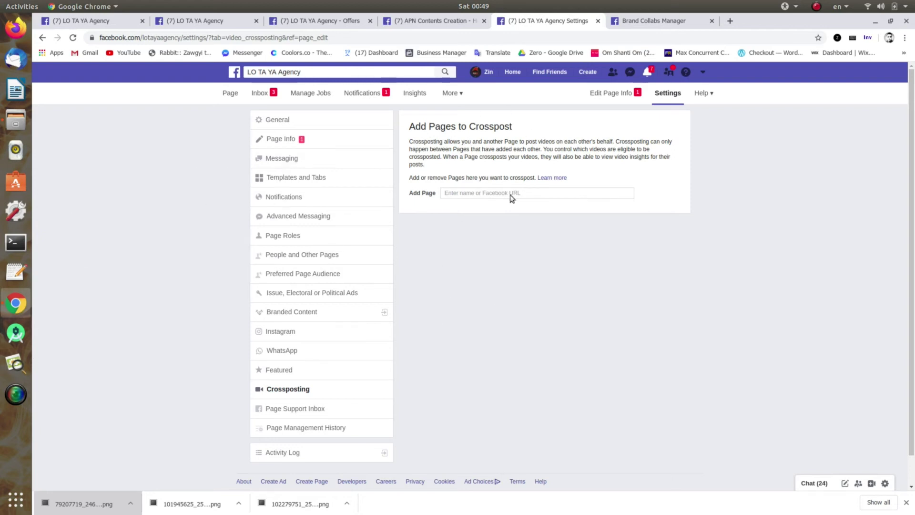
Show the Page Support Inbox with the closed, approved name-change request
click(343, 409)
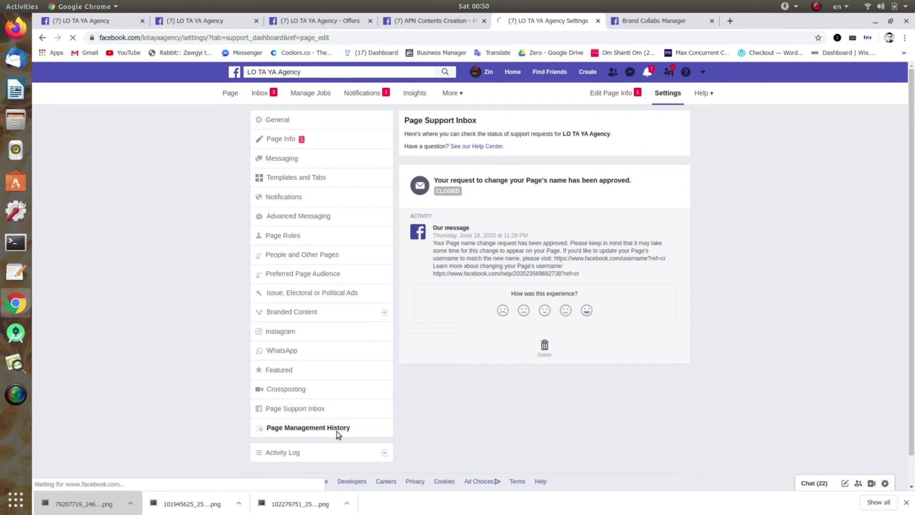
Review the four Page Management History entries, including the rename to LO TA YA Agency
click(338, 432)
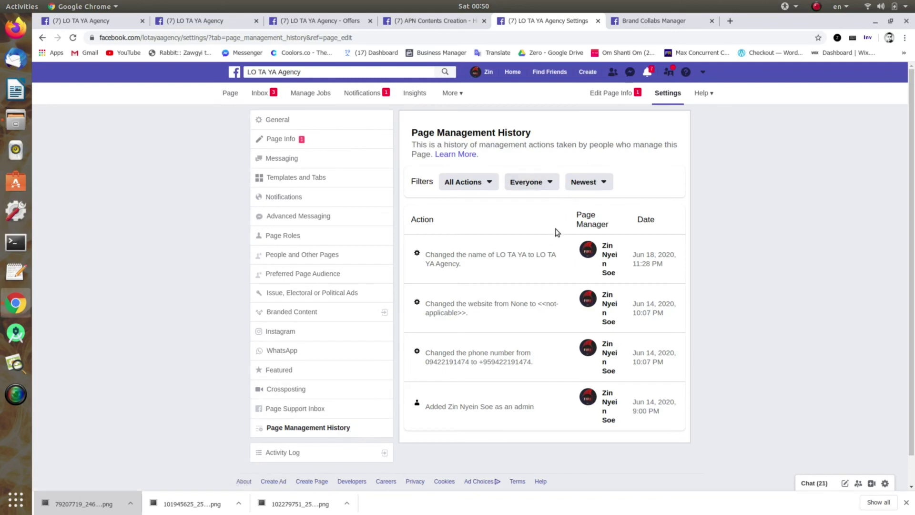
scroll(556, 231, down, 1)
scroll(556, 266, up, 1)
click(286, 453)
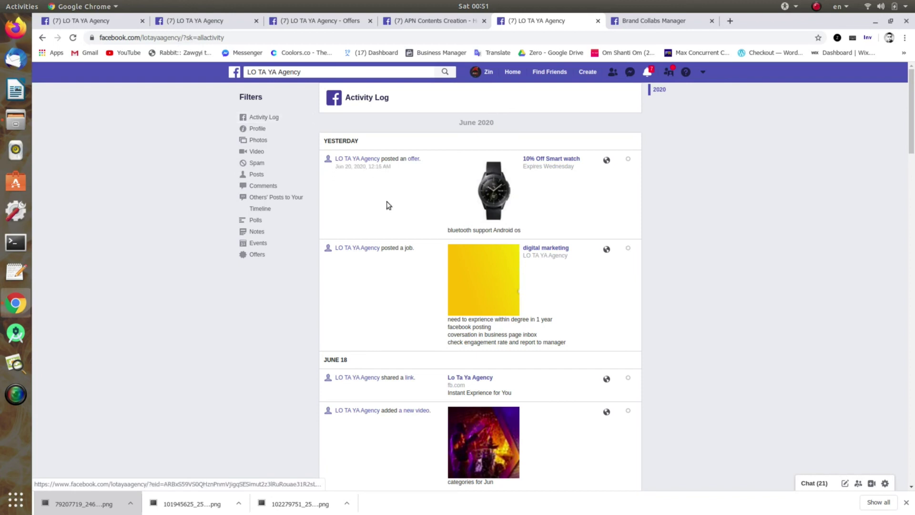
Browse Activity Log entries back to June 17, 2020, including photo updates, then go back
scroll(387, 224, down, 2)
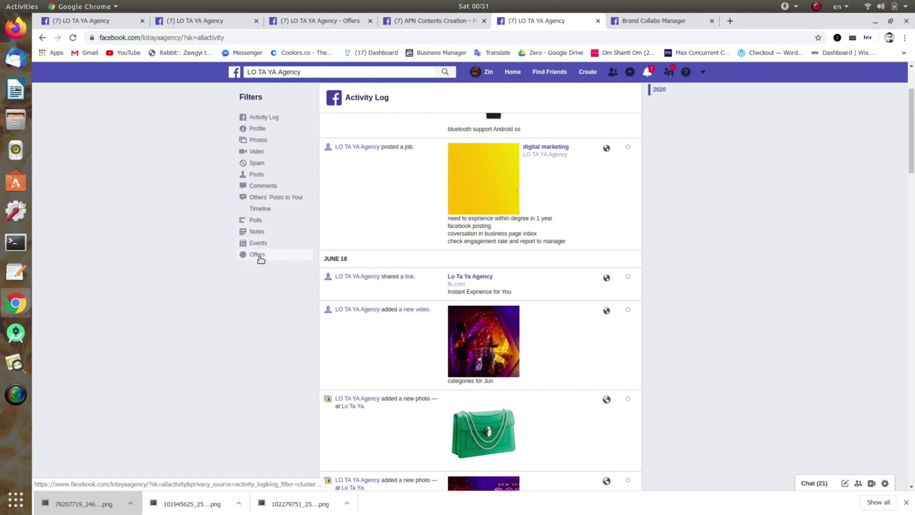
scroll(421, 291, up, 4)
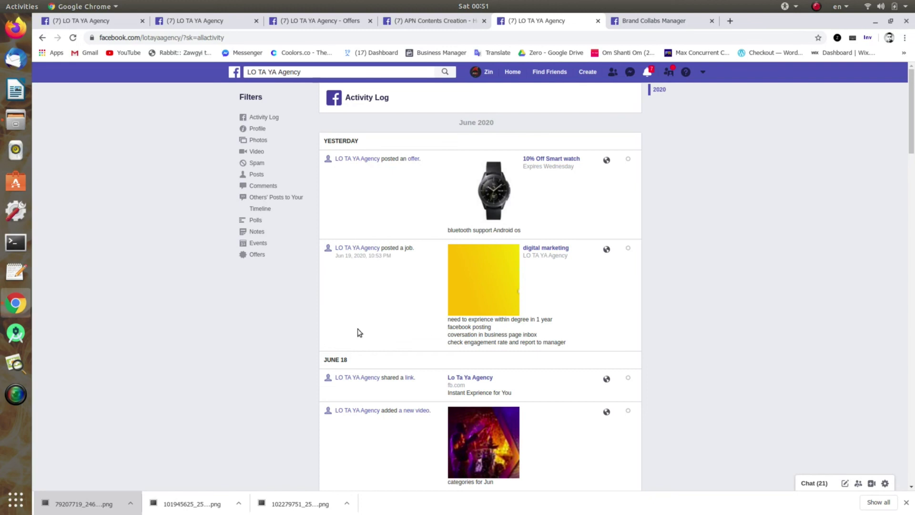
scroll(447, 306, down, 5)
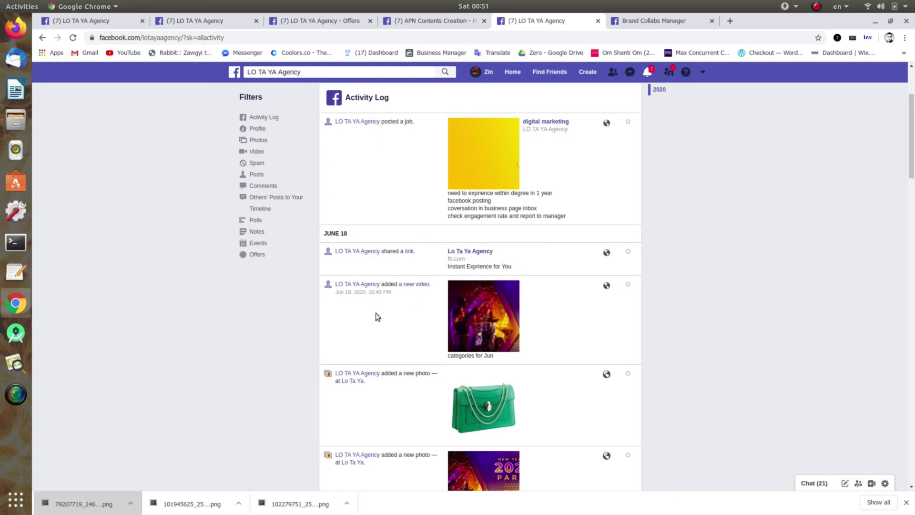
scroll(377, 316, down, 2)
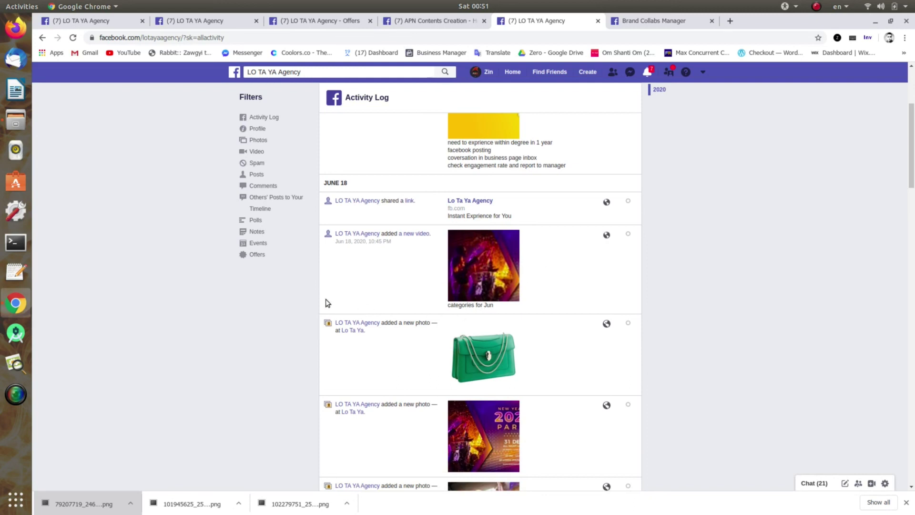
scroll(327, 303, up, 7)
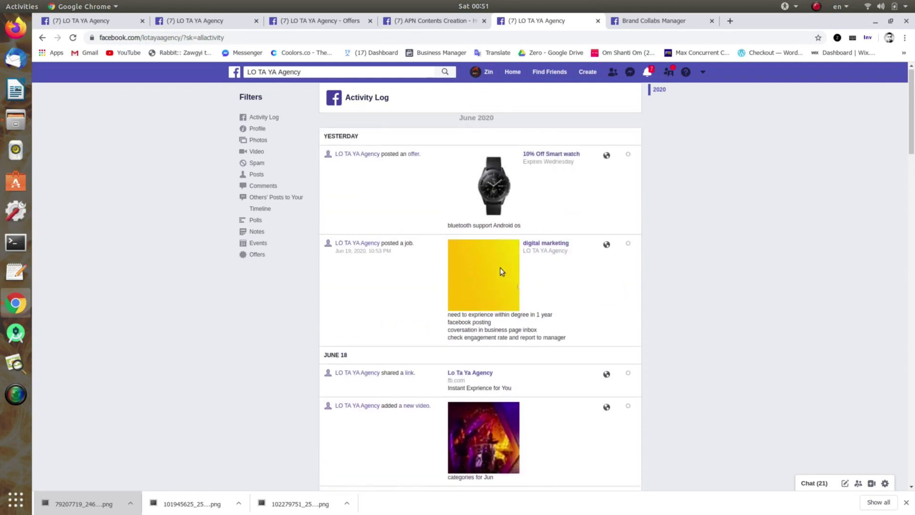
scroll(500, 267, down, 20)
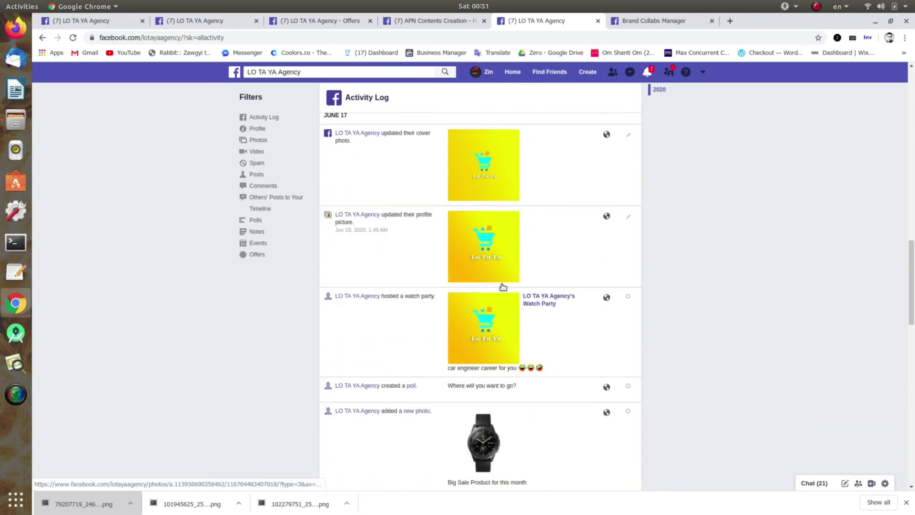
scroll(503, 290, down, 14)
scroll(496, 291, up, 14)
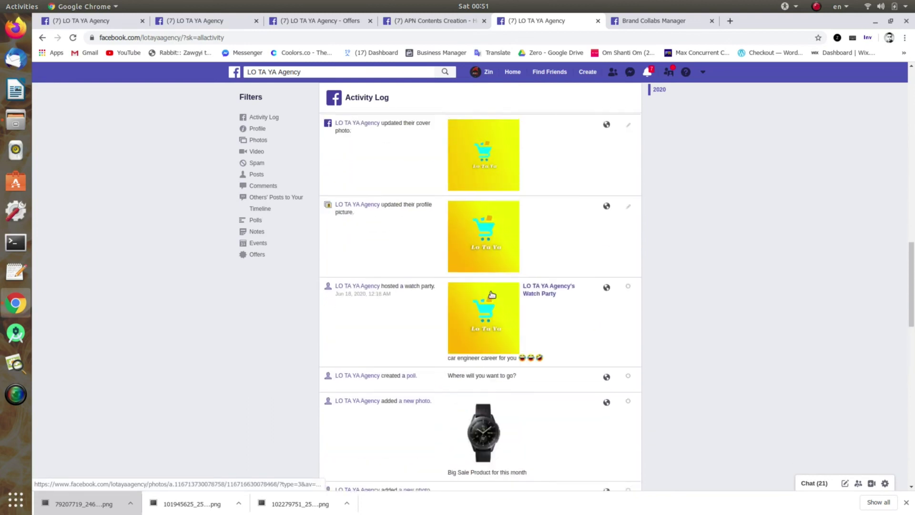
scroll(492, 294, up, 4)
click(43, 39)
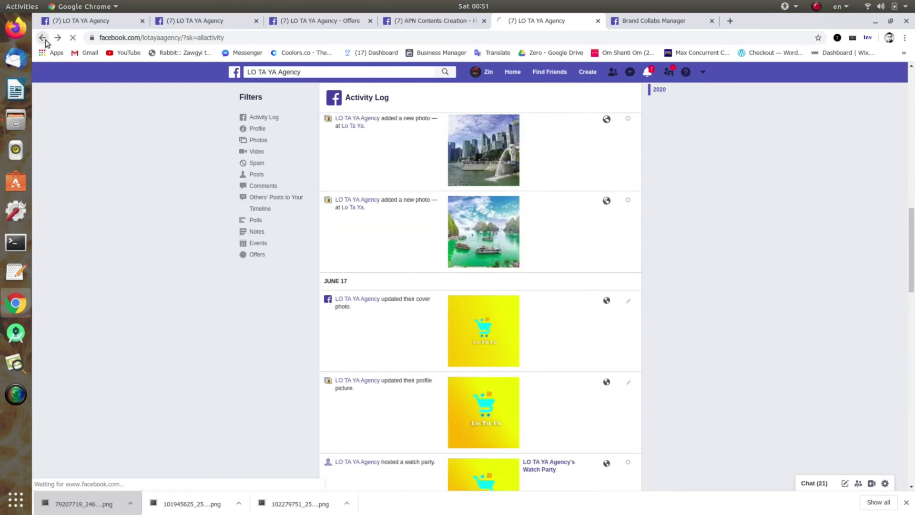